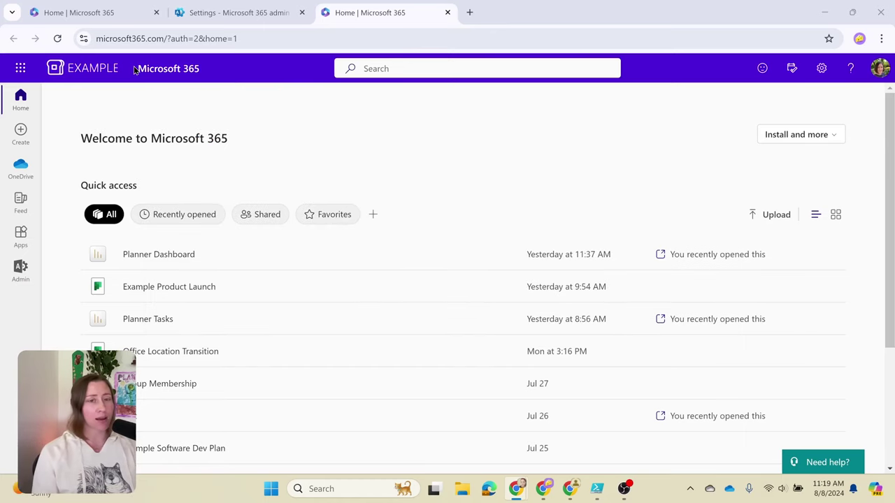
- Open the Microsoft 365 admin center and go to Custom themes in the organization profile of the Org settings
{"action": "left_click", "coordinate": [18, 69]}
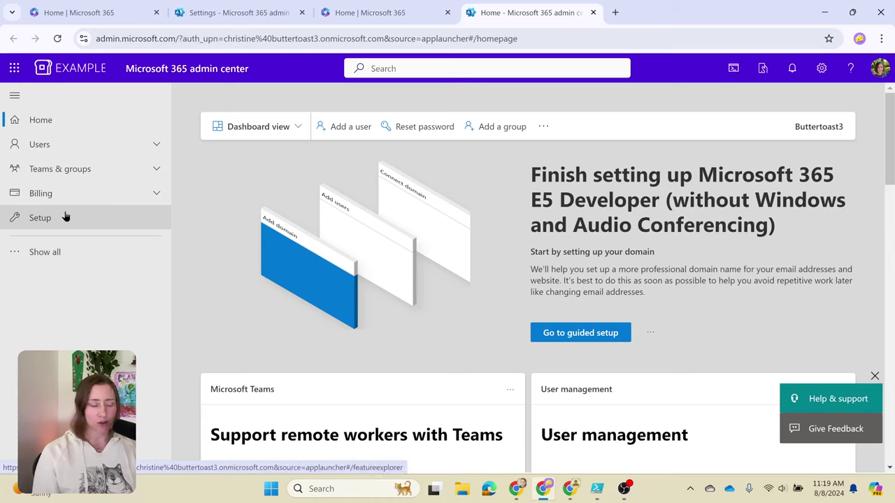
{"action": "left_click", "coordinate": [63, 252]}
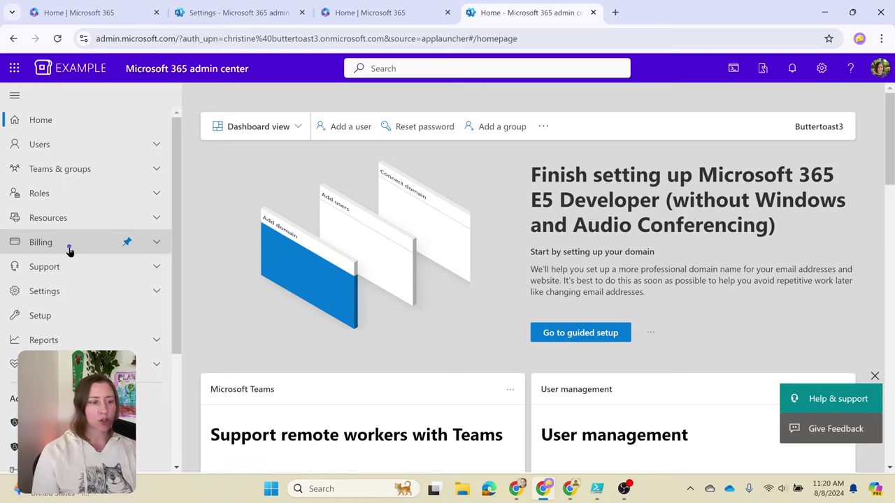
{"action": "left_click", "coordinate": [75, 294]}
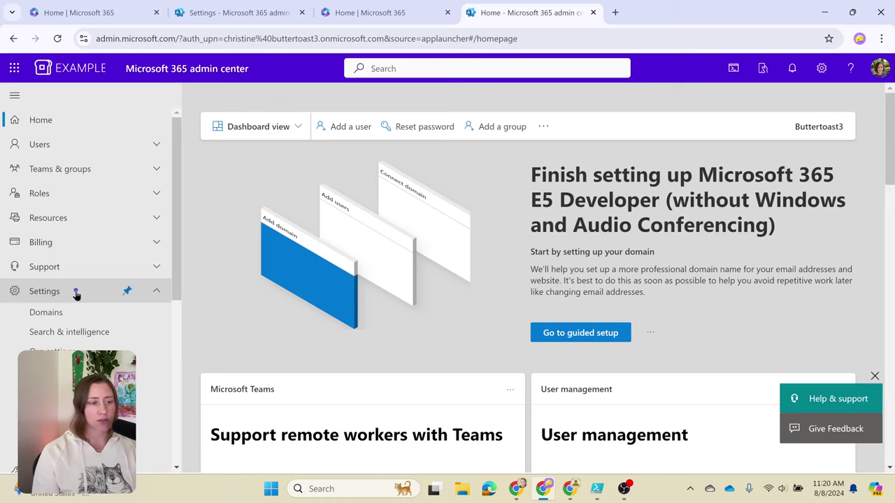
{"action": "left_click", "coordinate": [49, 353]}
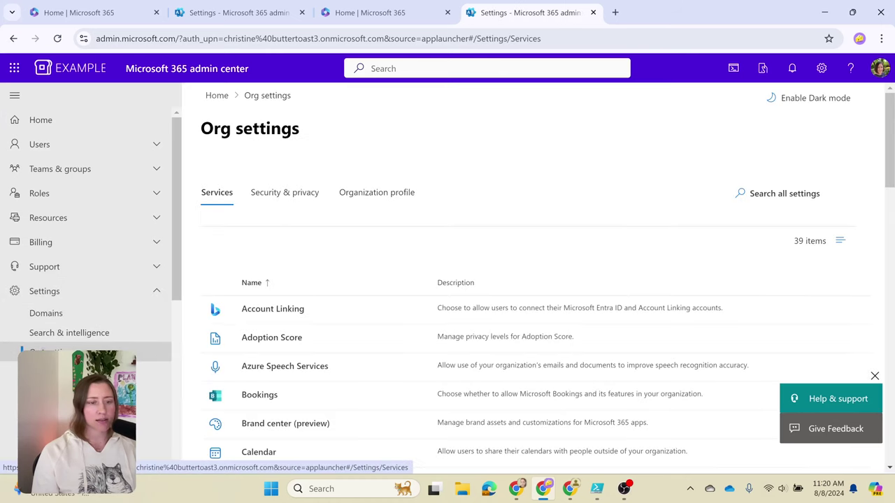
{"action": "left_click", "coordinate": [386, 191]}
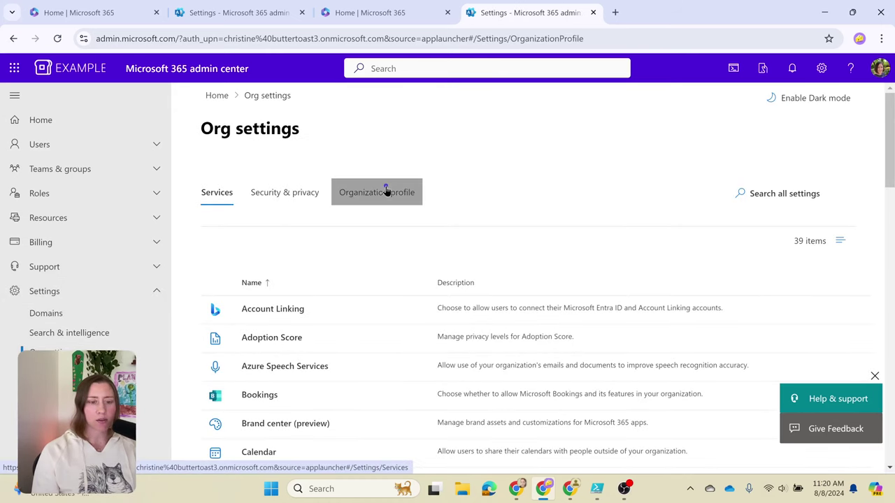
{"action": "scroll", "coordinate": [388, 190], "scroll_direction": "down", "scroll_amount": 1}
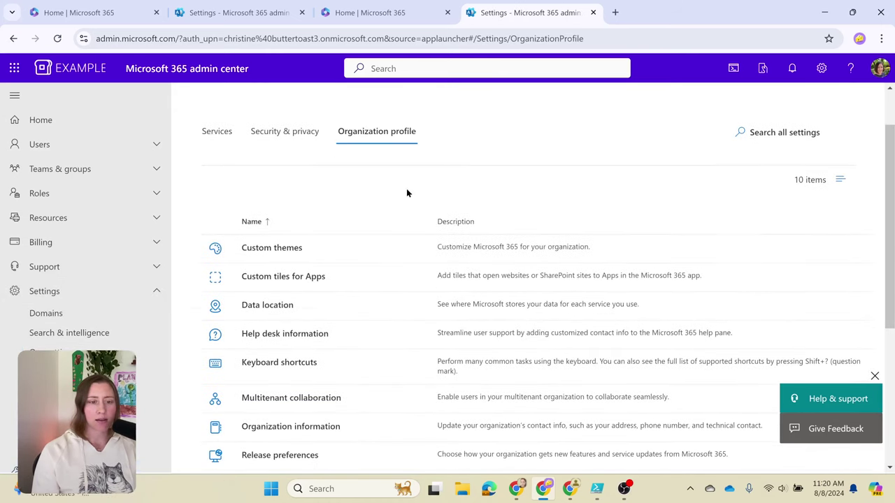
{"action": "left_click", "coordinate": [263, 250]}
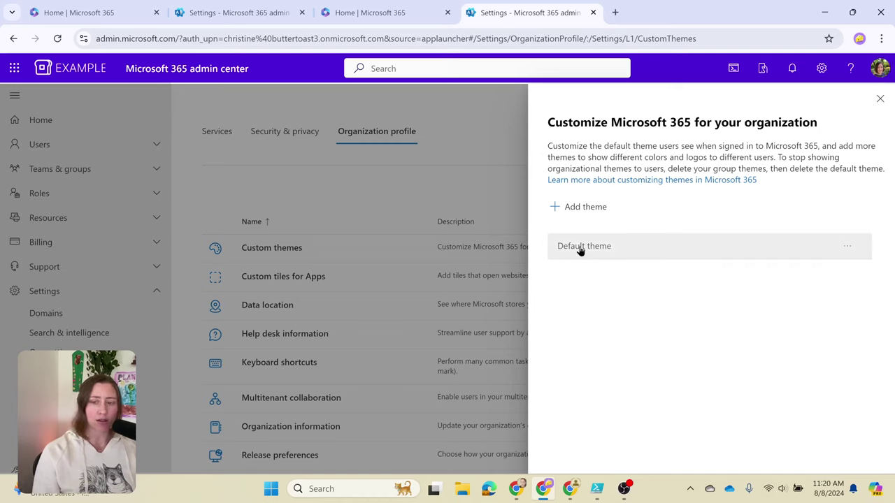
- Delete the existing default theme and confirm the deletion
{"action": "left_click", "coordinate": [849, 246]}
{"action": "left_click", "coordinate": [808, 298]}
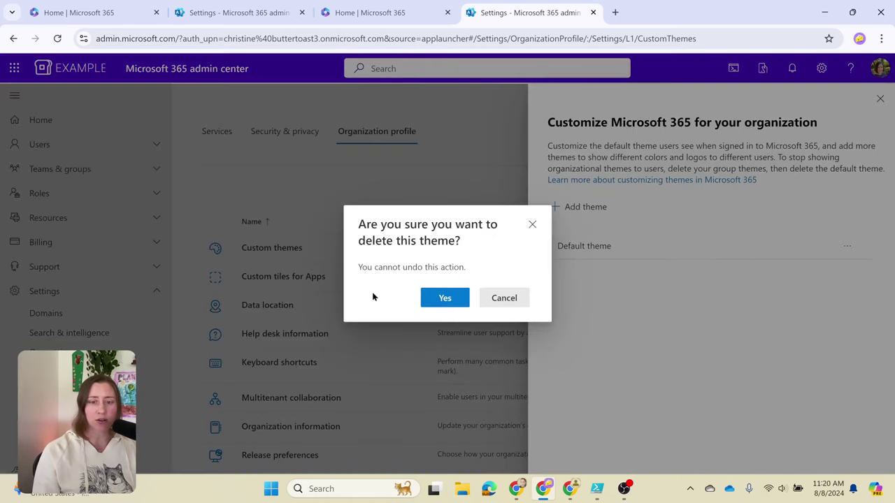
{"action": "left_click", "coordinate": [445, 298]}
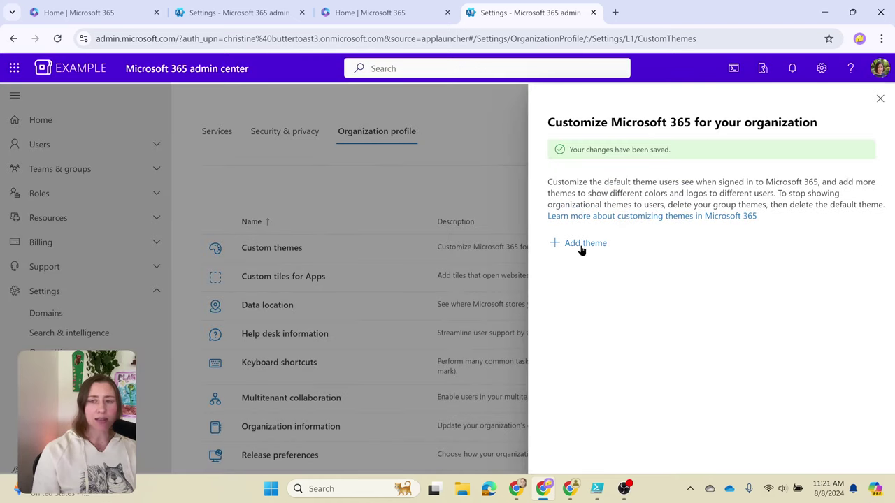
- Add a new default theme and show its logo settings
{"action": "left_click", "coordinate": [571, 243]}
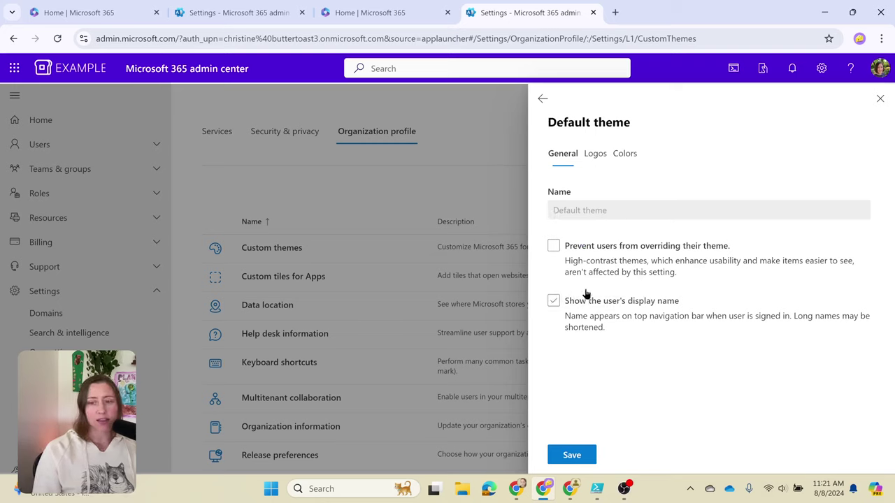
{"action": "left_click", "coordinate": [596, 155]}
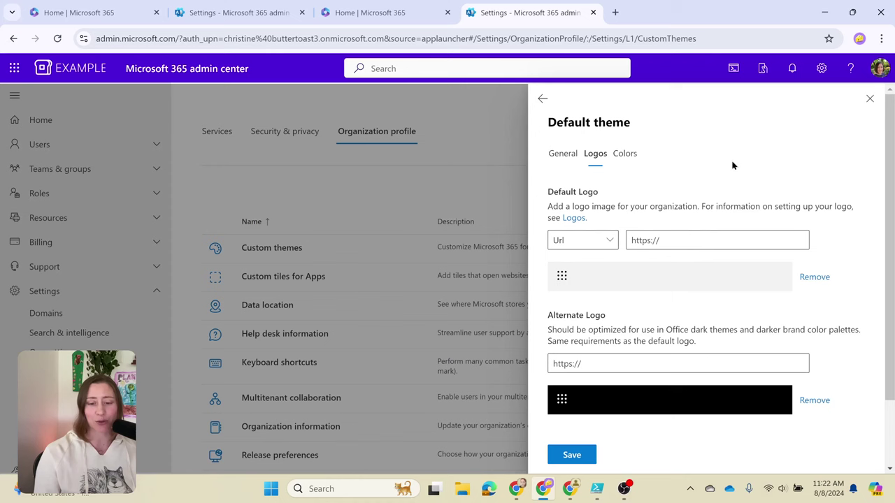
- Launch Paint and open the image example logo.png from the Downloads folder
{"action": "left_click", "coordinate": [367, 491]}
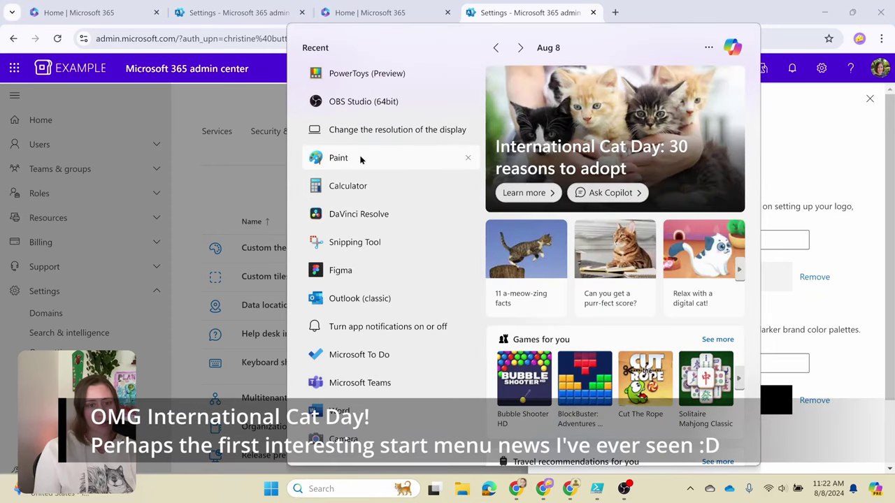
{"action": "type", "text": "paint"}
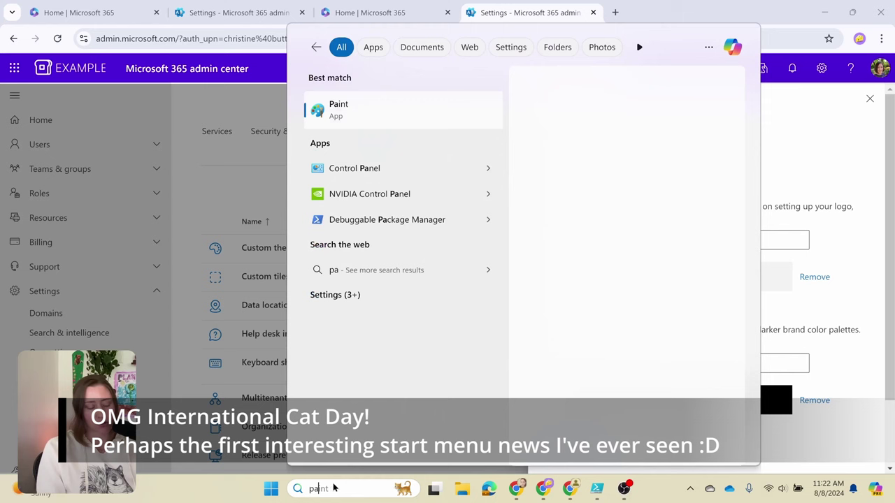
{"action": "key", "text": "Return"}
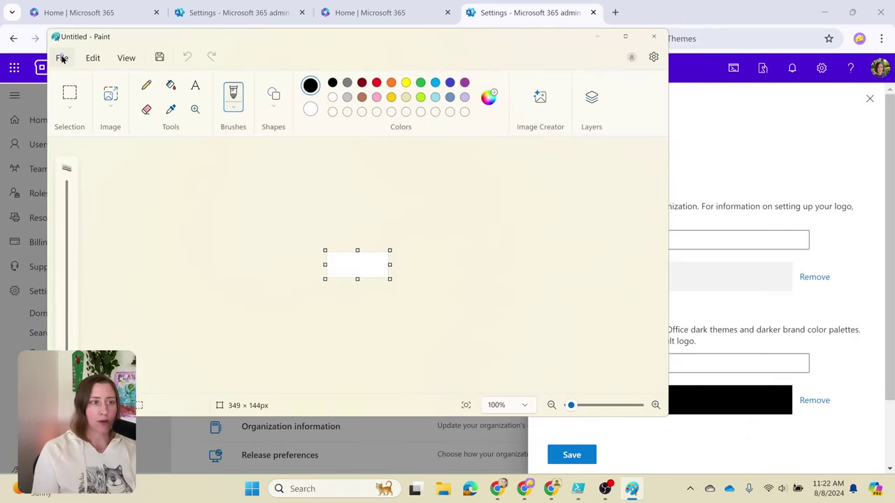
{"action": "left_click", "coordinate": [62, 57]}
{"action": "left_click", "coordinate": [86, 97]}
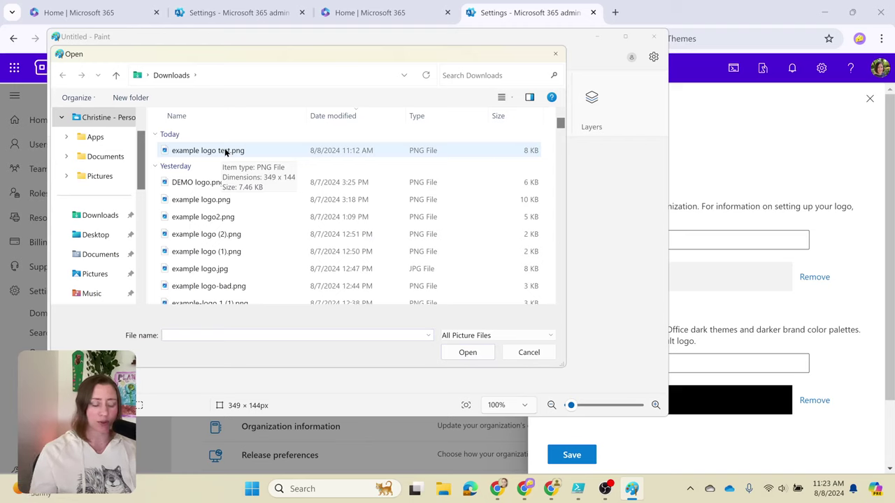
{"action": "left_click", "coordinate": [210, 200]}
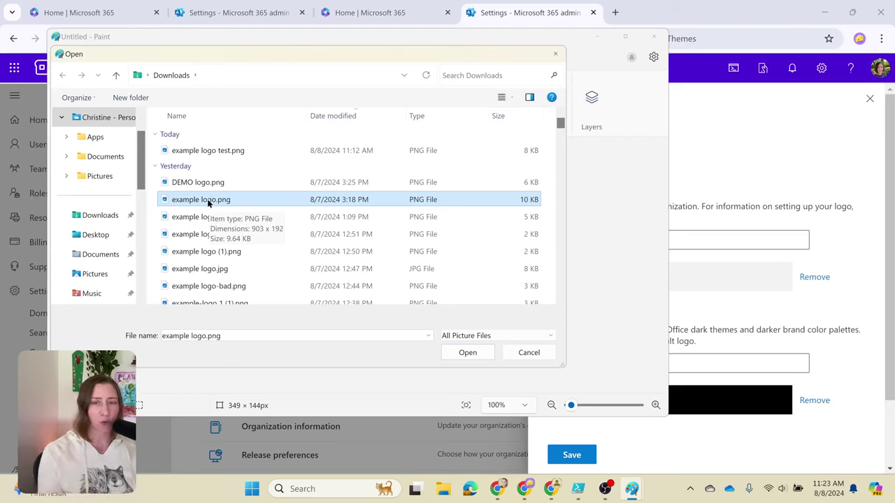
{"action": "double_click", "coordinate": [250, 202]}
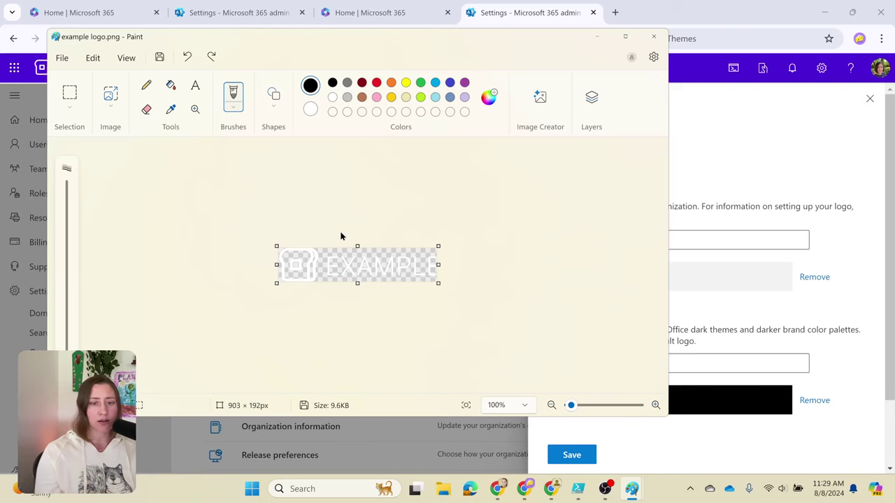
- Extend the logo's canvas above and below the artwork to a height of about 421 px
{"action": "left_click_drag", "start_coordinate": [357, 246], "coordinate": [357, 224]}
{"action": "left_click_drag", "start_coordinate": [357, 293], "coordinate": [353, 310]}
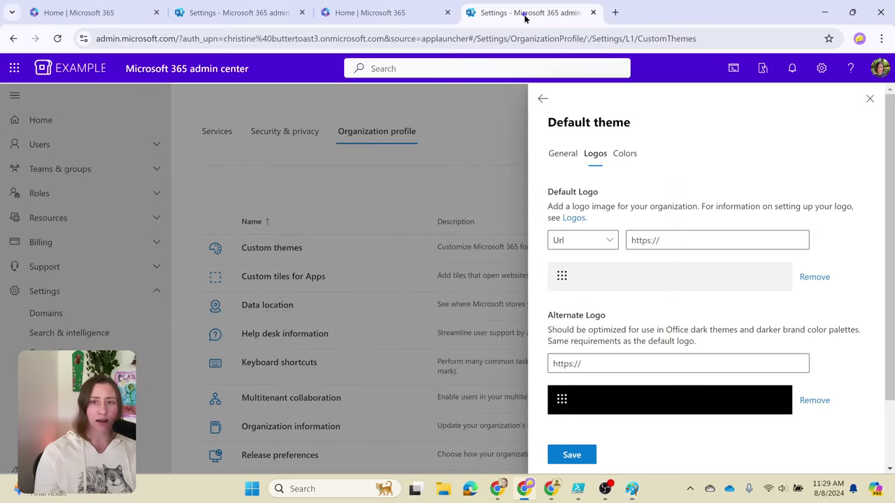
- Switch to the browser, open the logo help article linked under Default Logo and check the recommended image dimensions
{"action": "left_click", "coordinate": [526, 18]}
{"action": "right_click", "coordinate": [574, 220]}
{"action": "left_click", "coordinate": [591, 232]}
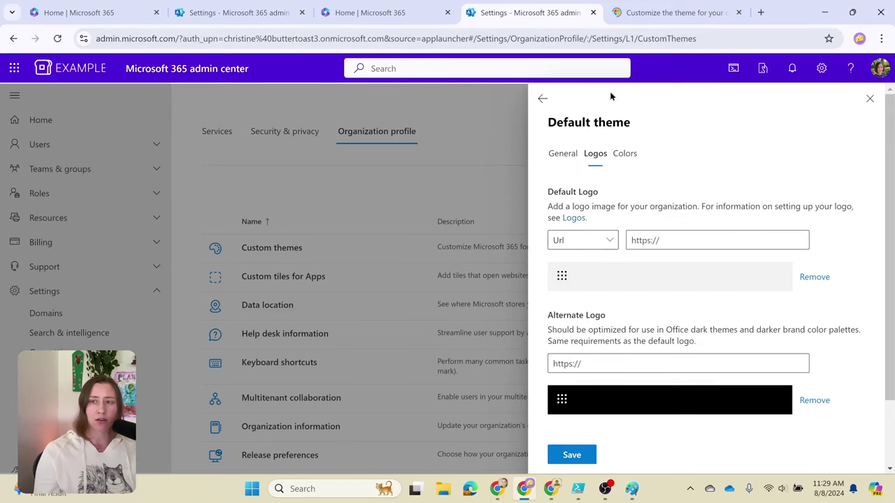
{"action": "left_click", "coordinate": [655, 11]}
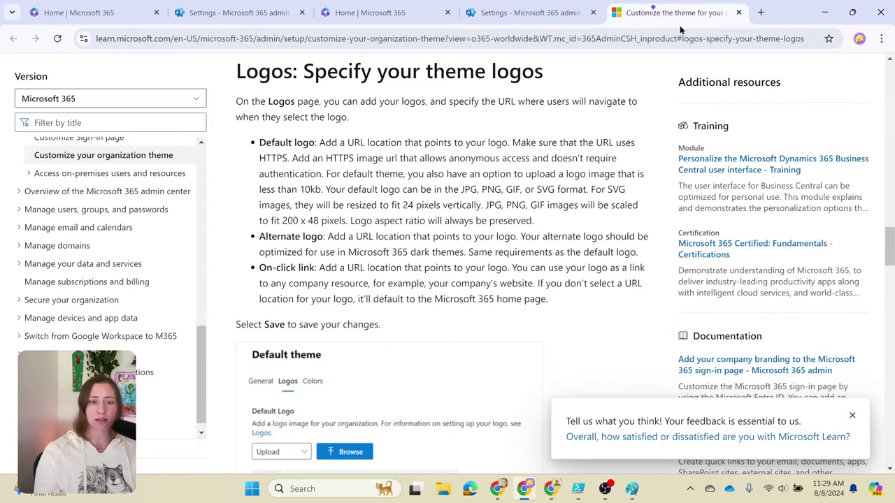
{"action": "left_click_drag", "start_coordinate": [283, 221], "coordinate": [319, 221]}
{"action": "left_click", "coordinate": [320, 221]}
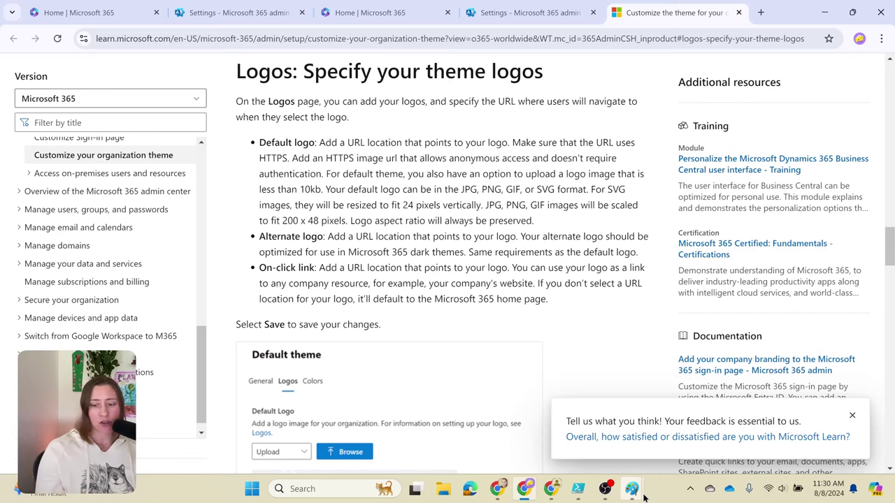
- Back in Paint, resize the logo to 144 pixels vertically while maintaining the aspect ratio
{"action": "mouse_move", "coordinate": [643, 494]}
{"action": "left_click", "coordinate": [689, 423]}
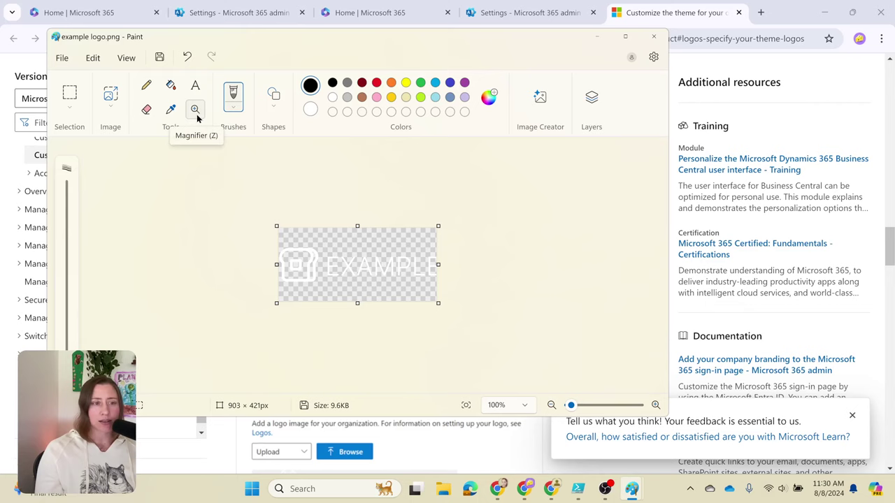
{"action": "left_click", "coordinate": [108, 110]}
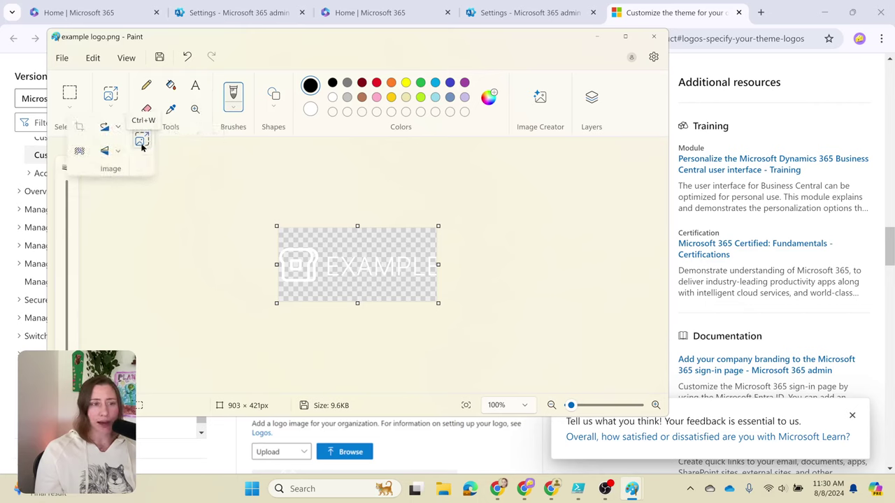
{"action": "left_click", "coordinate": [140, 143]}
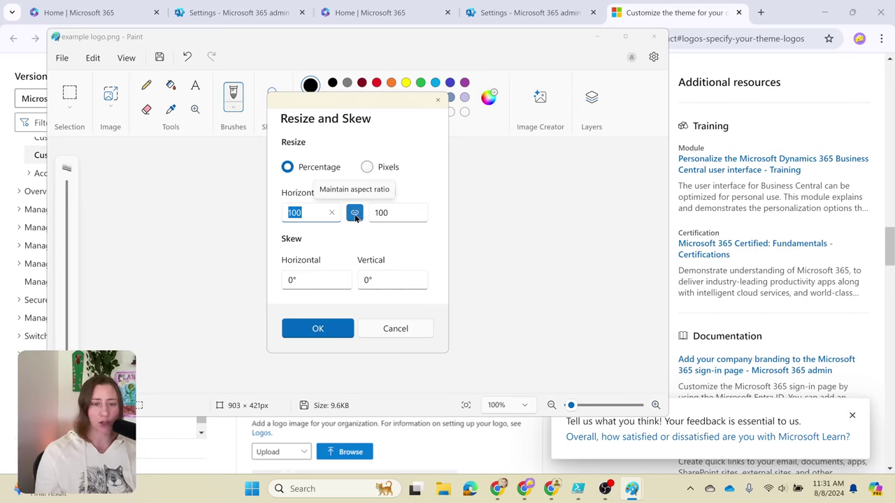
{"action": "left_click", "coordinate": [367, 167]}
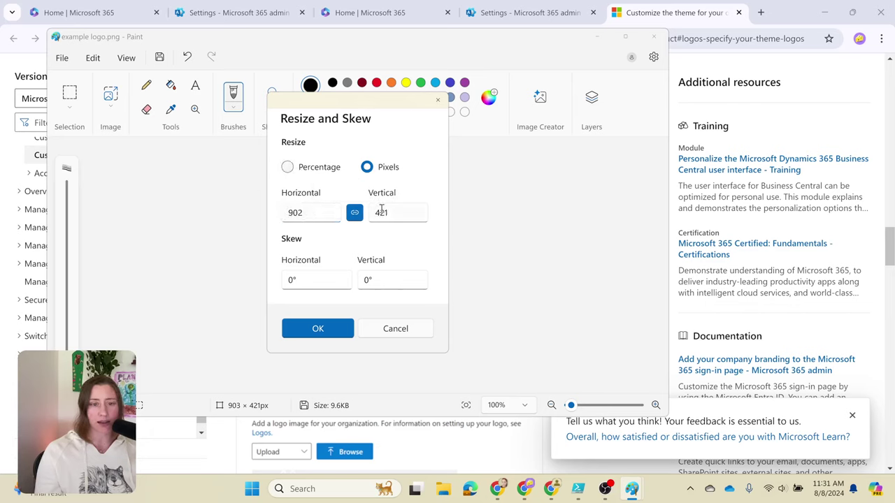
{"action": "left_click", "coordinate": [405, 213]}
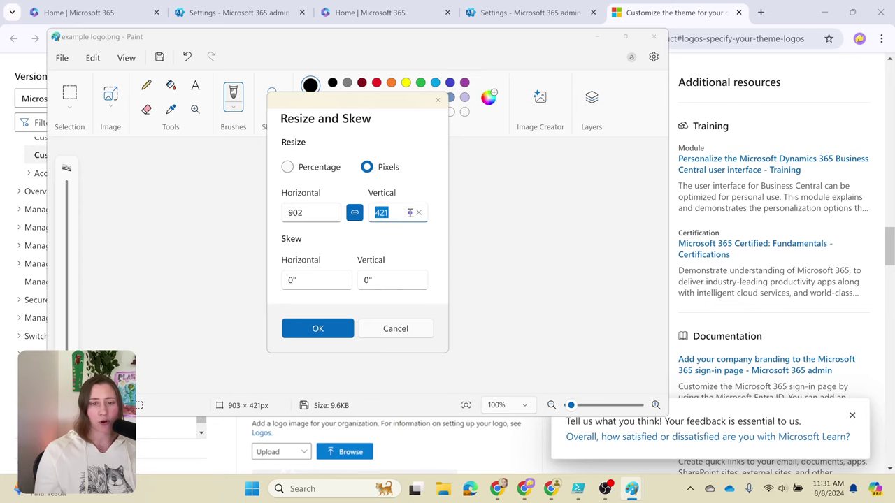
{"action": "double_click", "coordinate": [415, 213]}
{"action": "type", "text": "144"}
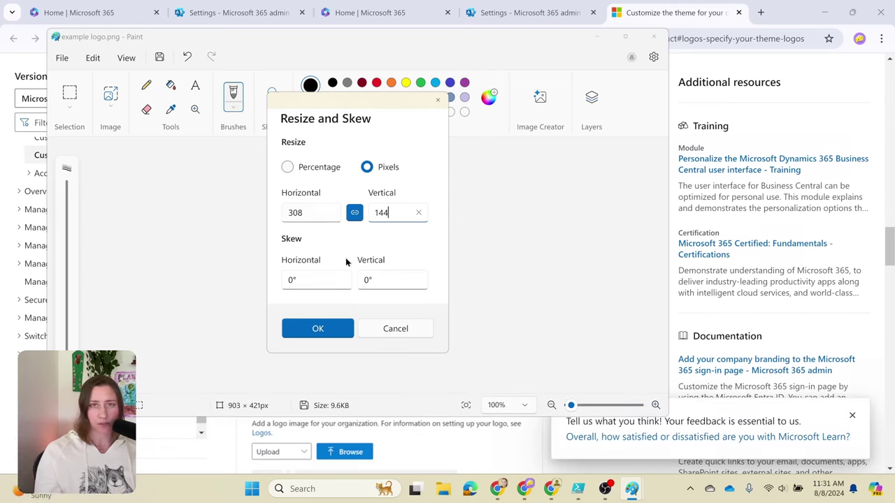
{"action": "left_click", "coordinate": [303, 331]}
{"action": "scroll", "coordinate": [425, 266], "scroll_direction": "up", "scroll_amount": 5}
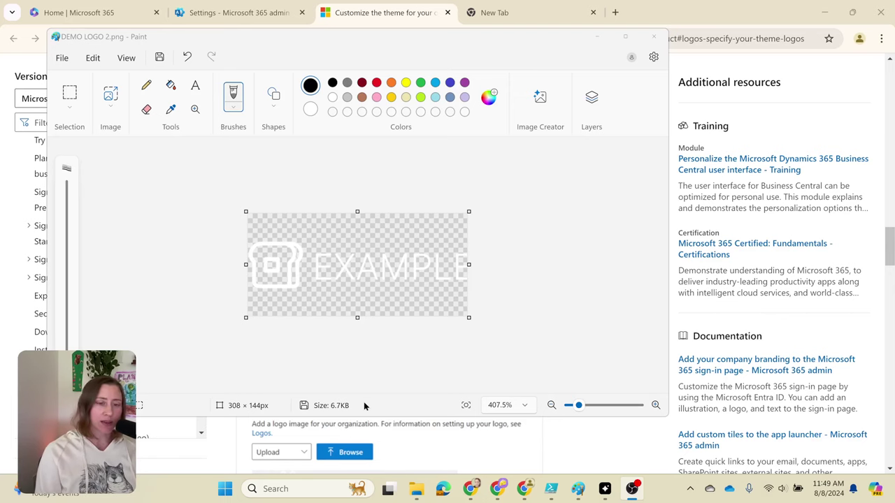
- Open tinypng.com in a separate browser window and add the logo image from File Explorer for compression
{"action": "left_click", "coordinate": [593, 11]}
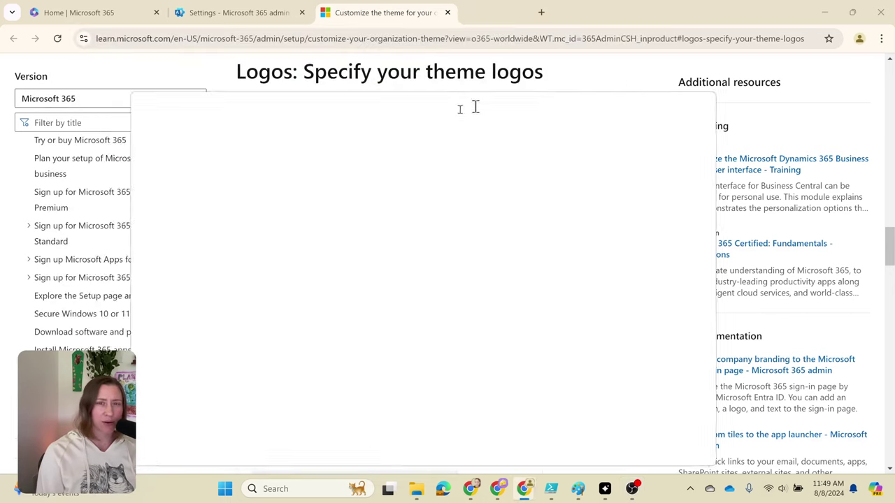
{"action": "left_click", "coordinate": [633, 108]}
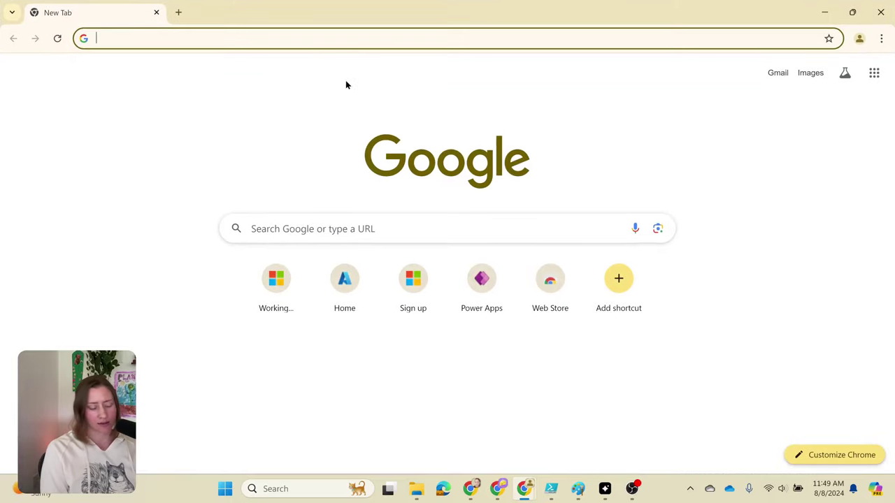
{"action": "type", "text": "tinypng.com"}
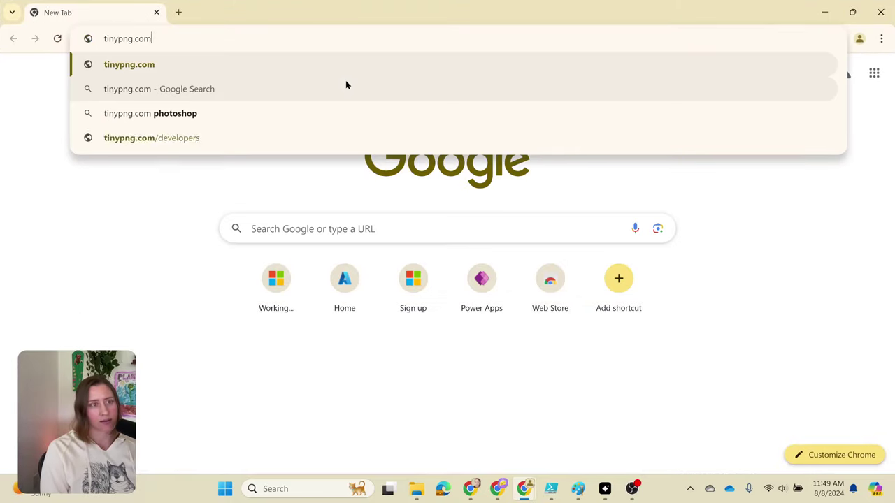
{"action": "key", "text": "Return"}
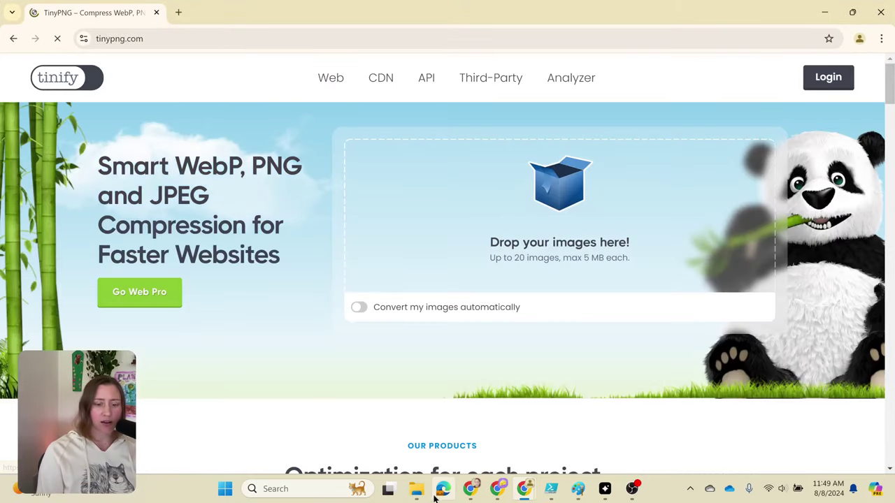
{"action": "left_click", "coordinate": [416, 489]}
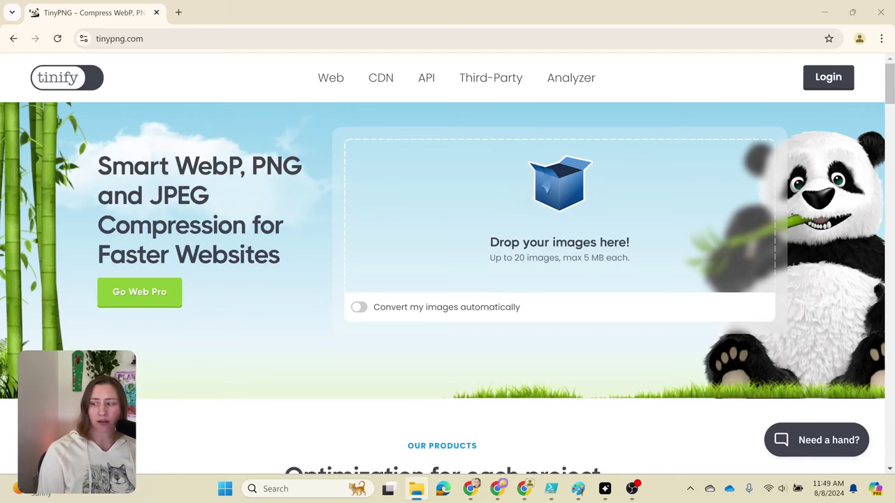
{"action": "left_click_drag", "start_coordinate": [599, 245], "coordinate": [480, 202]}
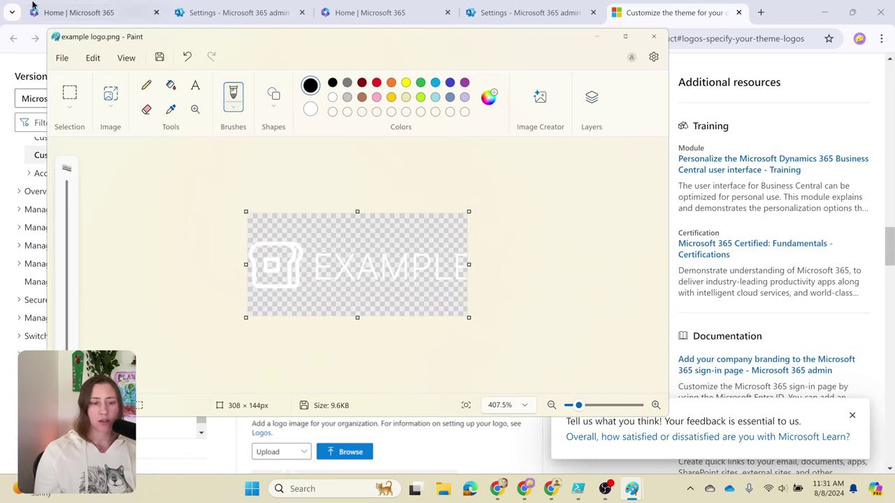
- Save the resized logo as a PNG picture named DEMO LOGO 2.png
{"action": "left_click", "coordinate": [63, 60]}
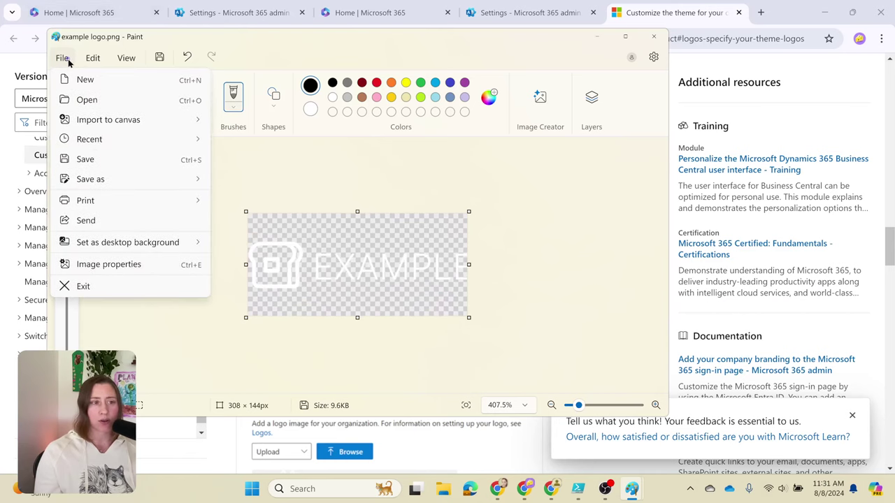
{"action": "mouse_move", "coordinate": [114, 180]}
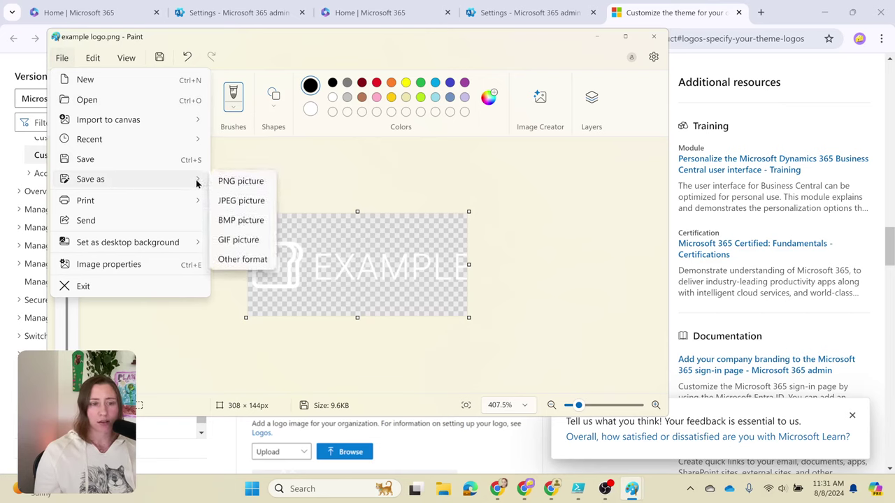
{"action": "left_click", "coordinate": [241, 181]}
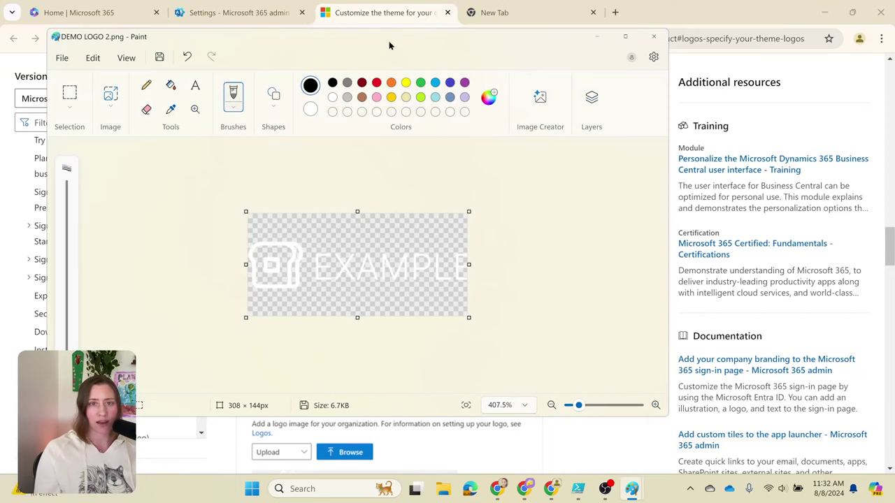
- Return to the admin center in the browser and upload DEMO LOGO 2.png from Downloads as the default theme's Default Logo
{"action": "left_click", "coordinate": [396, 21]}
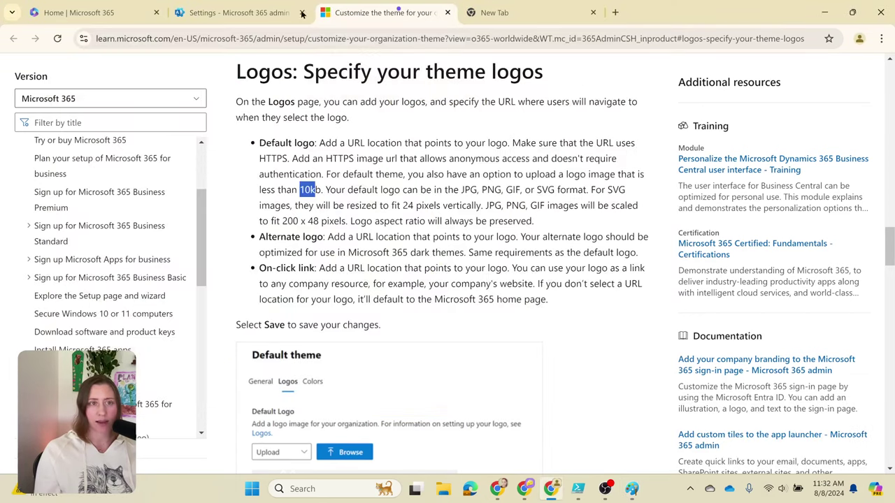
{"action": "left_click", "coordinate": [241, 12]}
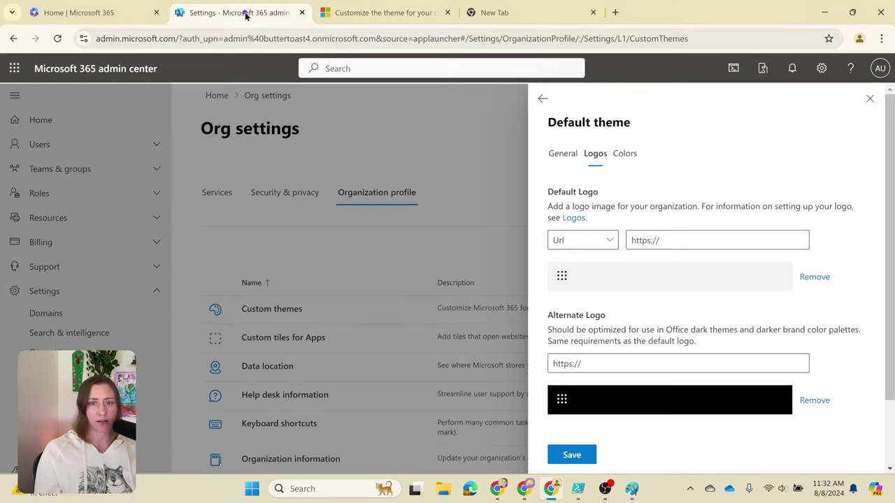
{"action": "left_click", "coordinate": [605, 240]}
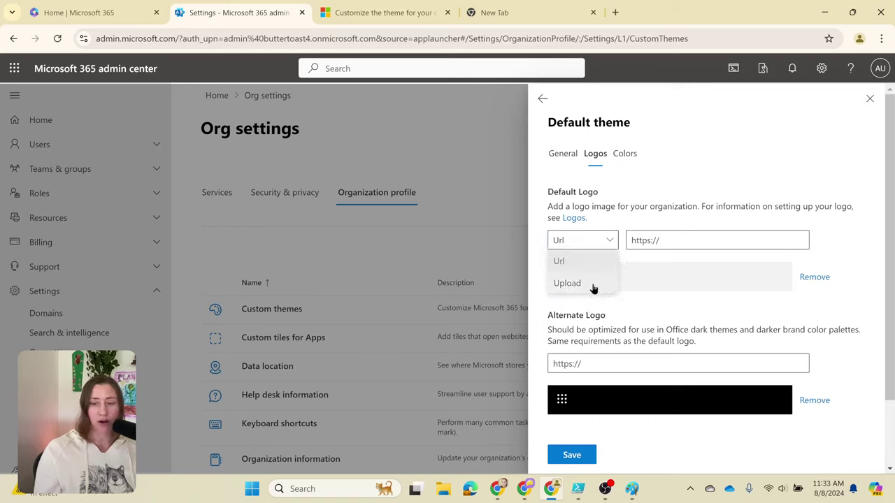
{"action": "left_click", "coordinate": [592, 288]}
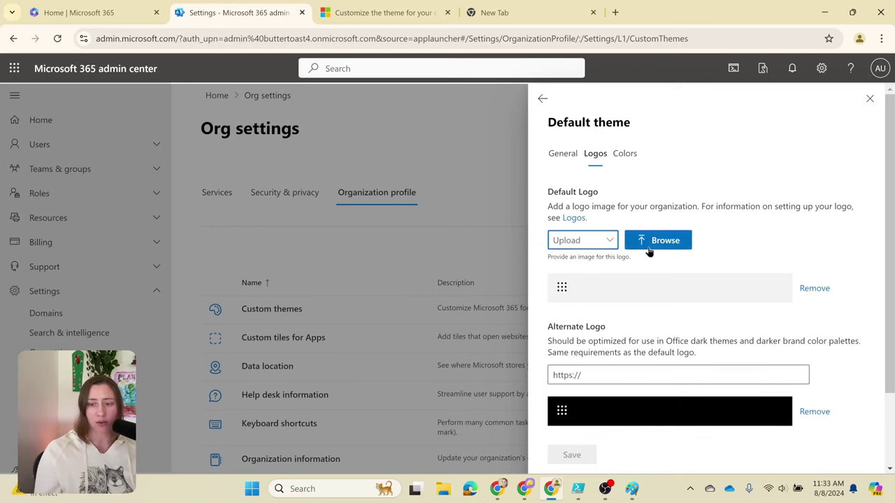
{"action": "left_click", "coordinate": [668, 239]}
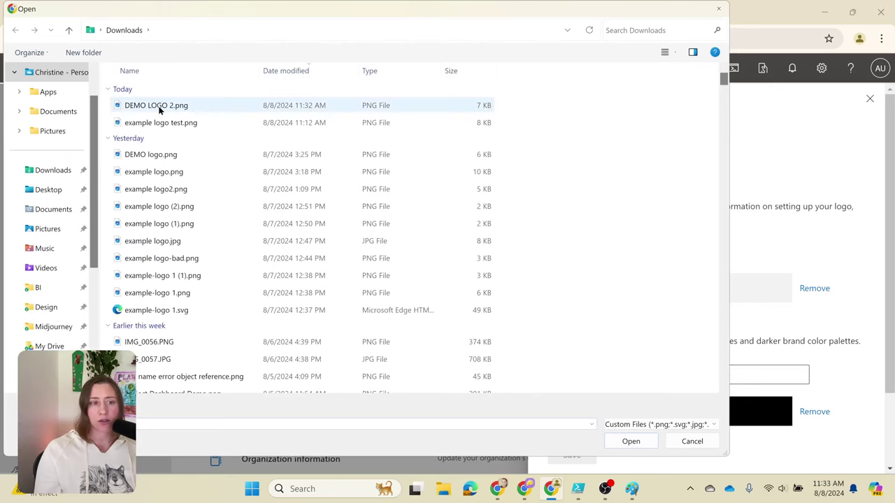
{"action": "double_click", "coordinate": [159, 111]}
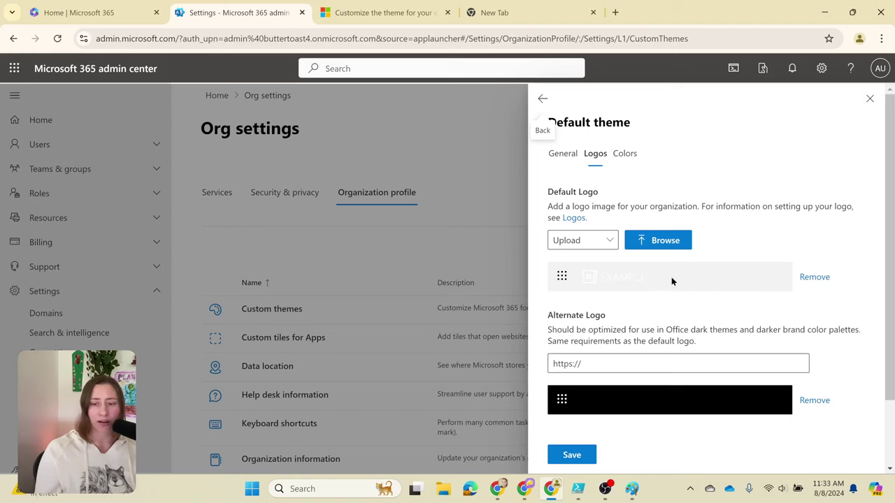
- In the default theme's color settings, set the navigation bar color to dark gray #2e2e2e
{"action": "scroll", "coordinate": [672, 276], "scroll_direction": "down", "scroll_amount": 1}
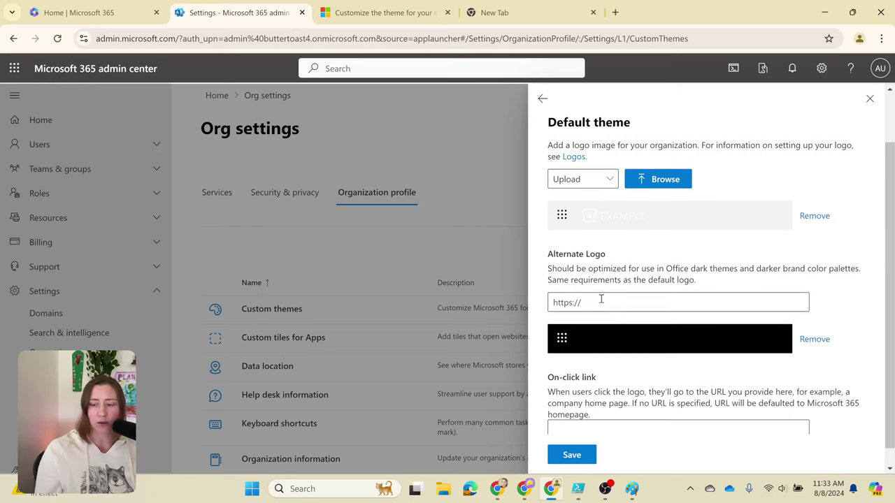
{"action": "scroll", "coordinate": [608, 280], "scroll_direction": "down", "scroll_amount": 1}
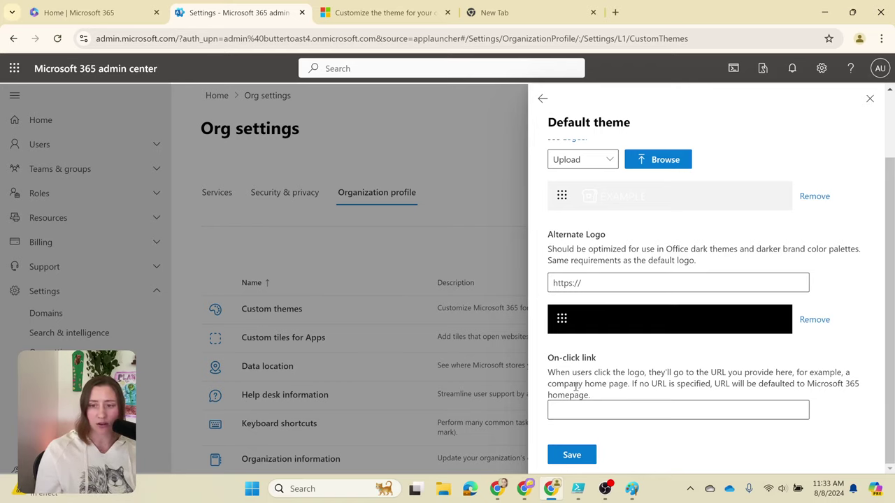
{"action": "scroll", "coordinate": [569, 413], "scroll_direction": "up", "scroll_amount": 2}
{"action": "left_click", "coordinate": [629, 151]}
{"action": "scroll", "coordinate": [743, 140], "scroll_direction": "down", "scroll_amount": 1}
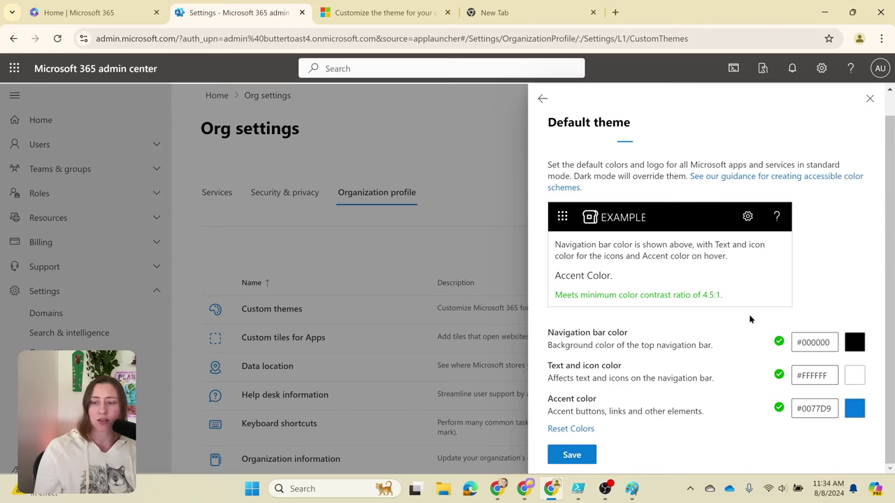
{"action": "left_click", "coordinate": [858, 349]}
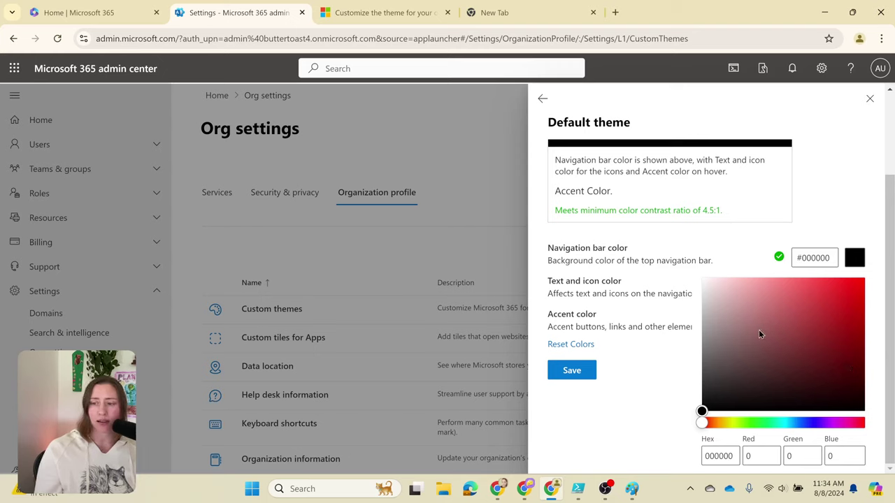
{"action": "left_click", "coordinate": [699, 288]}
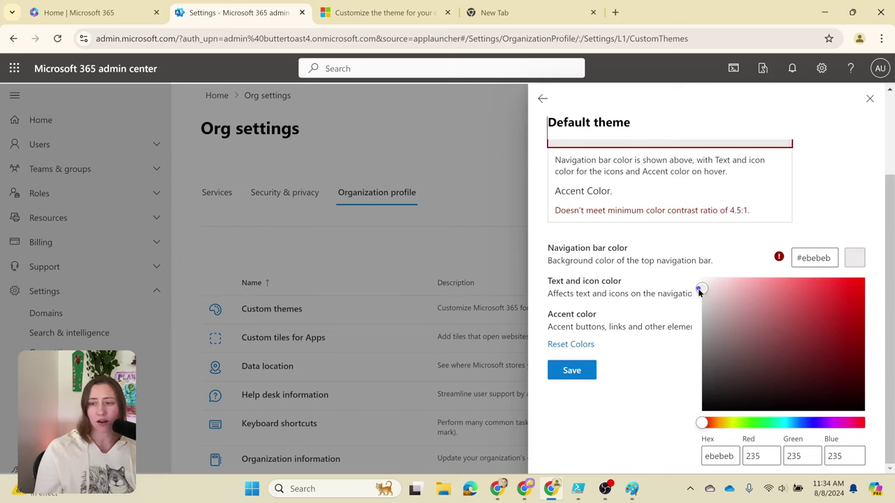
{"action": "left_click_drag", "start_coordinate": [699, 292], "coordinate": [700, 289]}
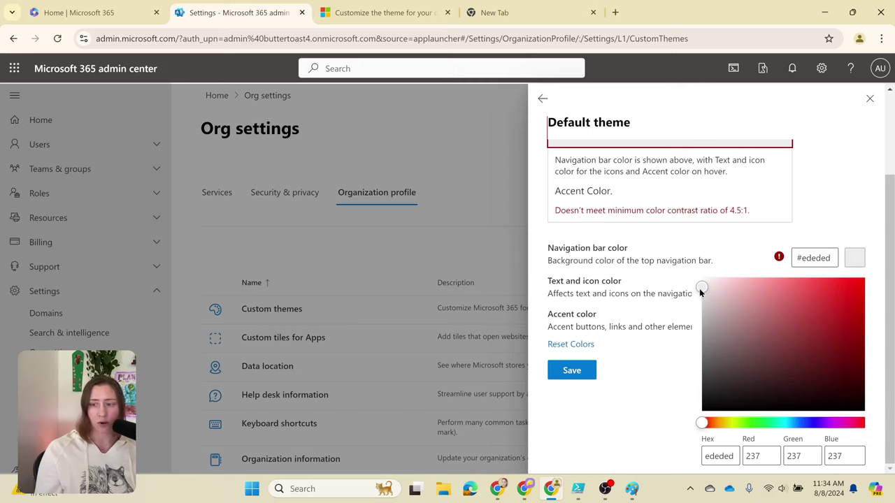
{"action": "left_click_drag", "start_coordinate": [700, 292], "coordinate": [697, 391]}
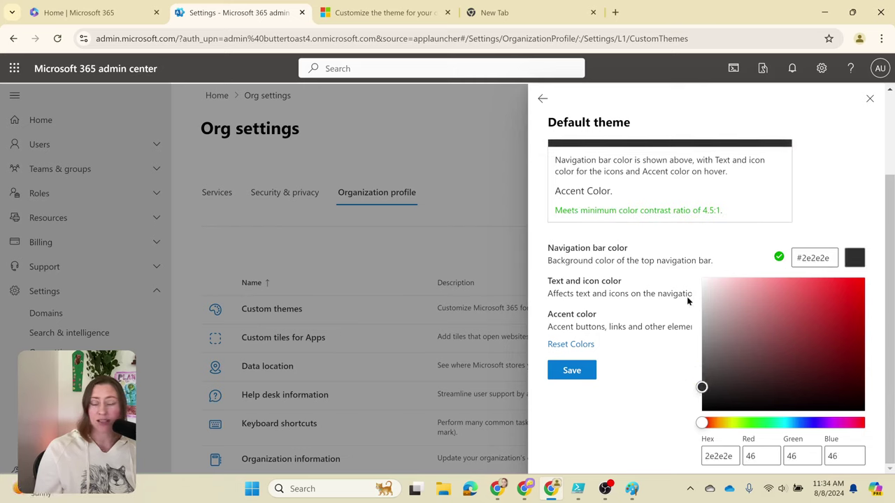
{"action": "left_click", "coordinate": [567, 371]}
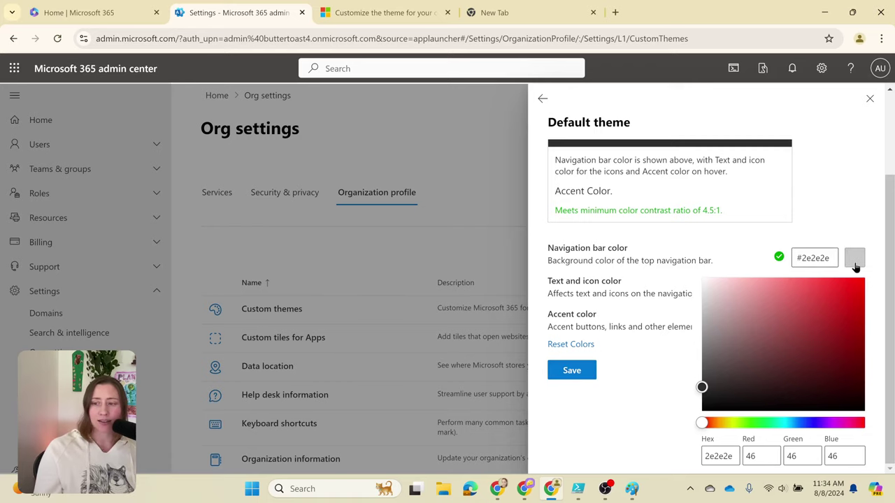
{"action": "left_click", "coordinate": [855, 259]}
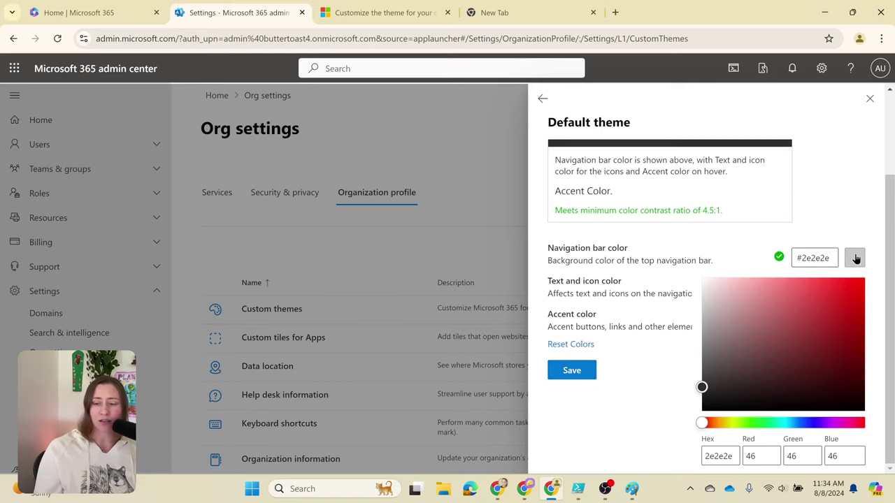
{"action": "left_click", "coordinate": [855, 259]}
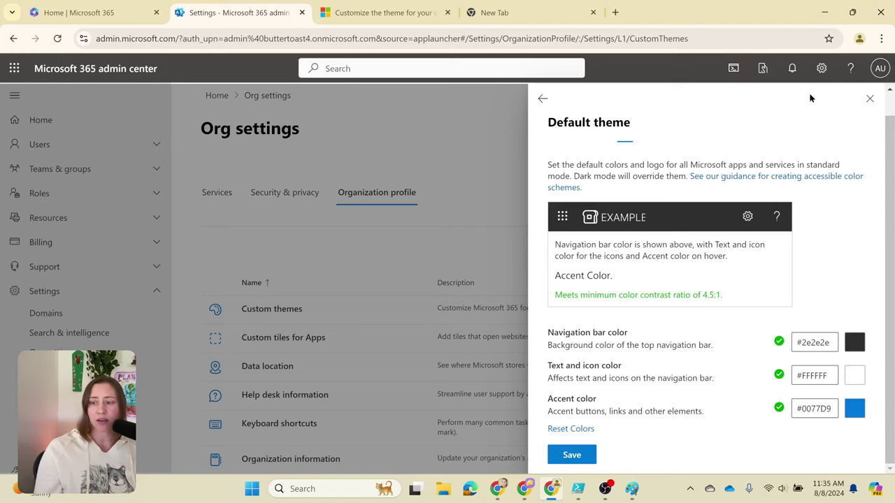
- Set the accent color to dark blue #003e70 and save the default theme
{"action": "left_click", "coordinate": [854, 409]}
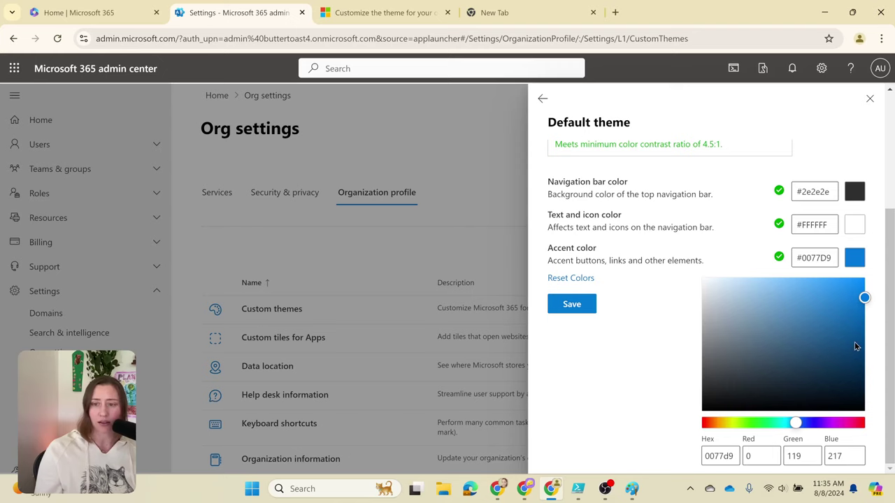
{"action": "left_click_drag", "start_coordinate": [854, 341], "coordinate": [865, 353]}
{"action": "left_click", "coordinate": [854, 257]}
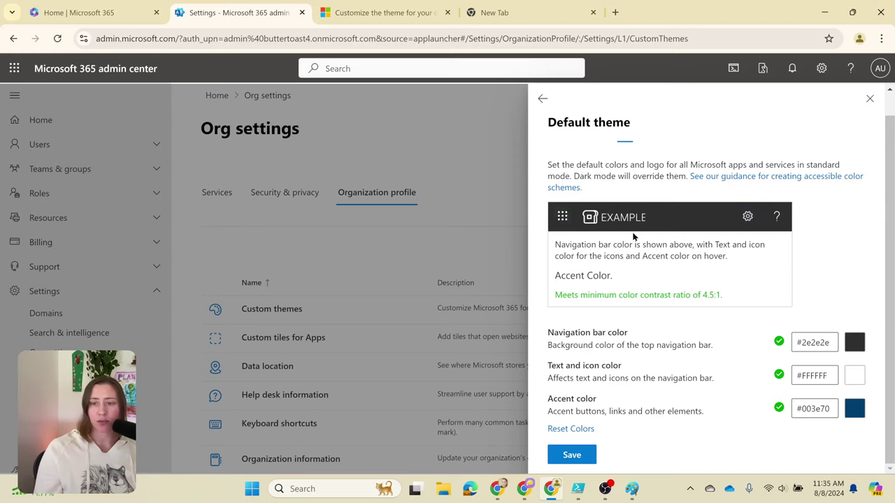
{"action": "left_click", "coordinate": [571, 456]}
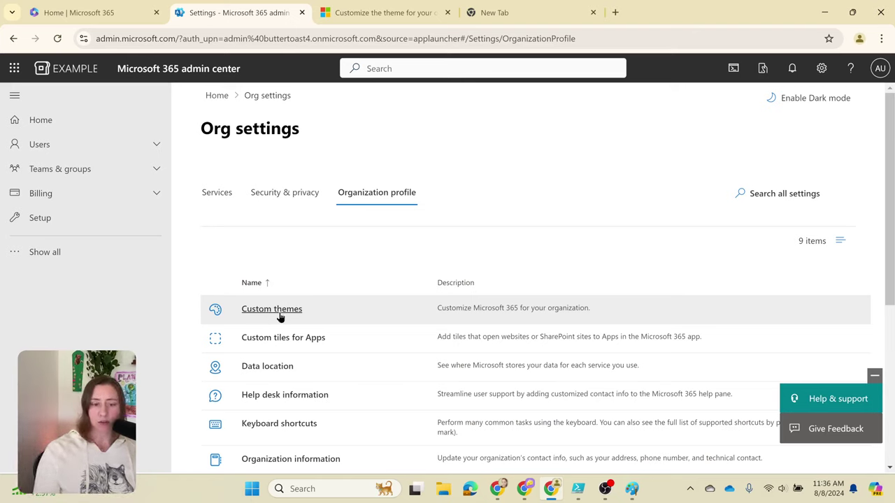
- Reopen Custom themes, examine the group choices for a new group theme, and close the settings without creating one
{"action": "left_click", "coordinate": [267, 309]}
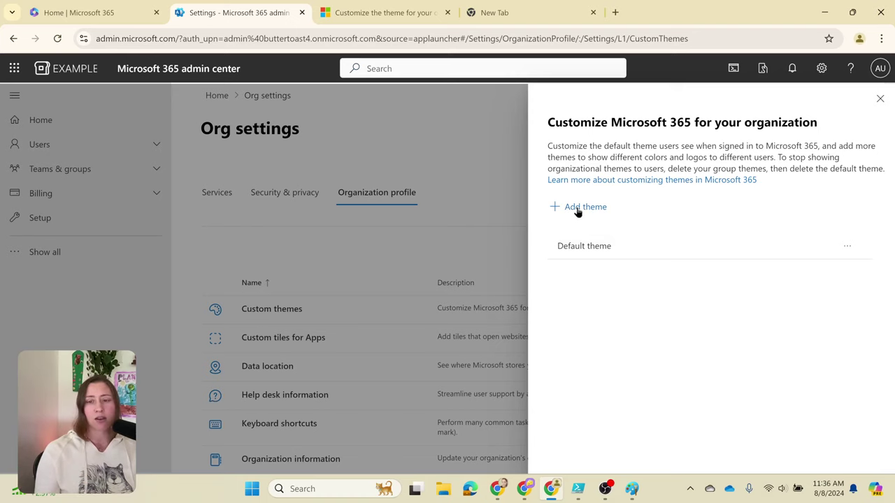
{"action": "left_click", "coordinate": [585, 206]}
{"action": "left_click", "coordinate": [602, 302]}
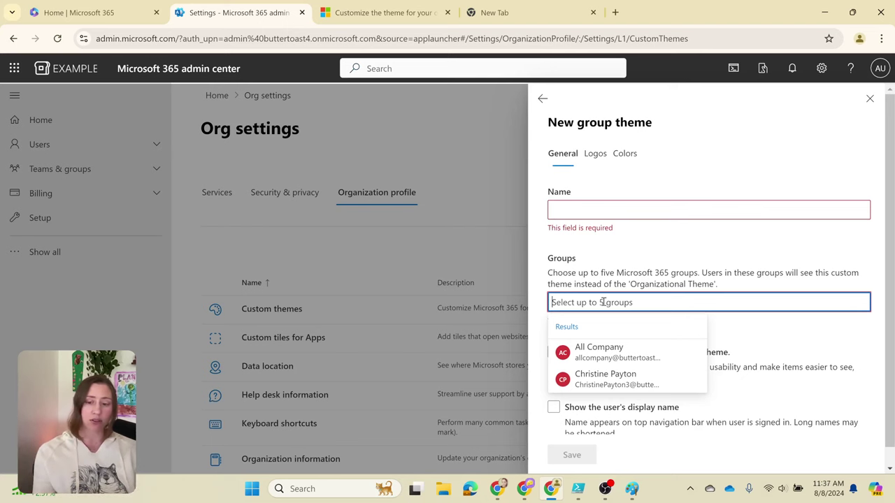
{"action": "left_click", "coordinate": [543, 98]}
{"action": "left_click", "coordinate": [454, 300]}
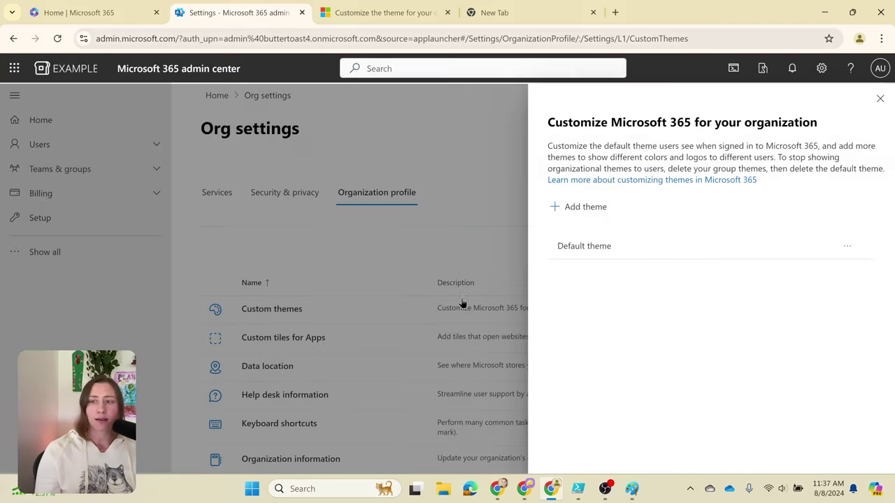
{"action": "left_click", "coordinate": [880, 98]}
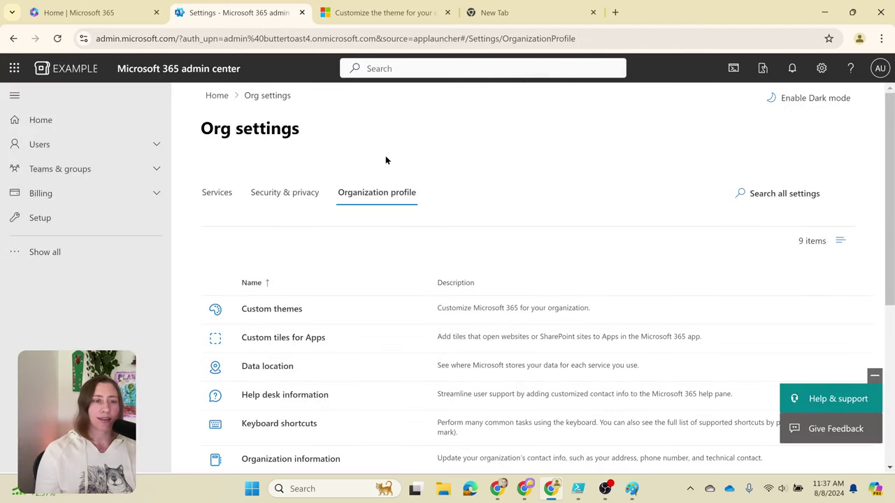